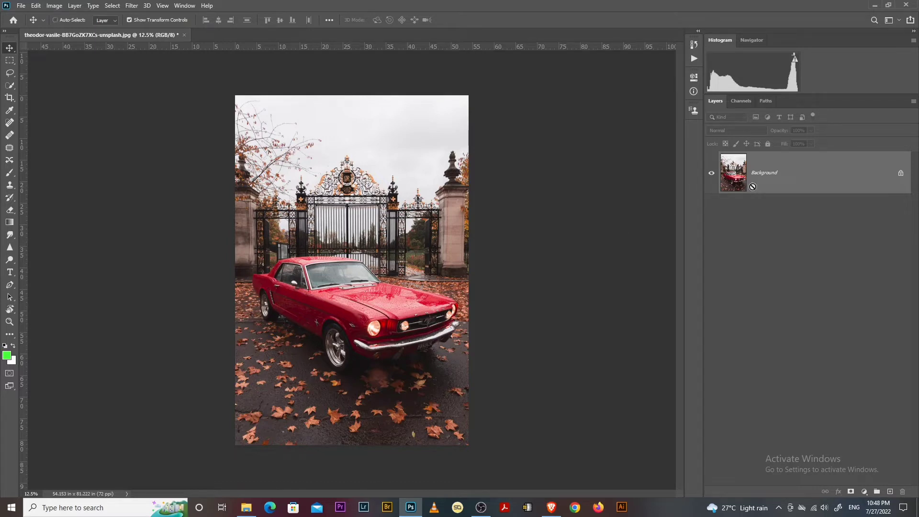
# Duplicate the Background layer and add a Hue/Saturation adjustment layer above the copy.
pyautogui.hotkey('ctrl', 'j')
pyautogui.click(740, 276)
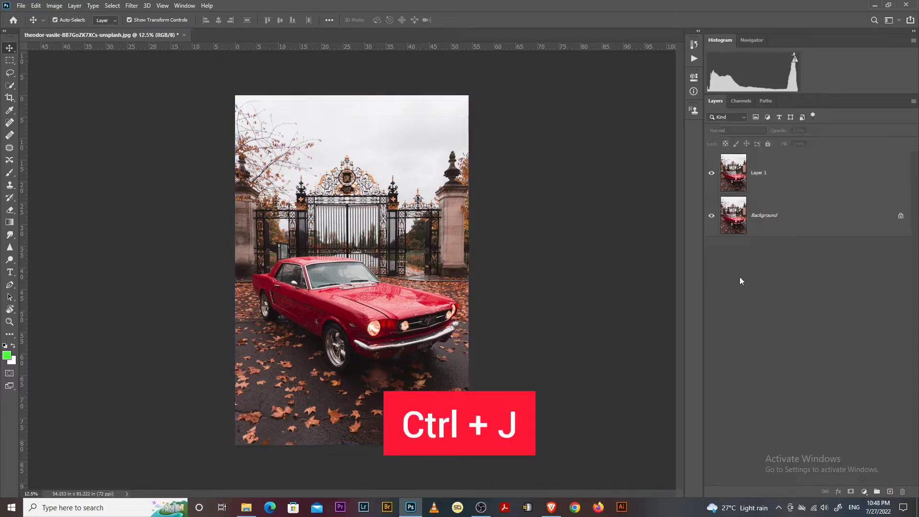
pyautogui.click(766, 175)
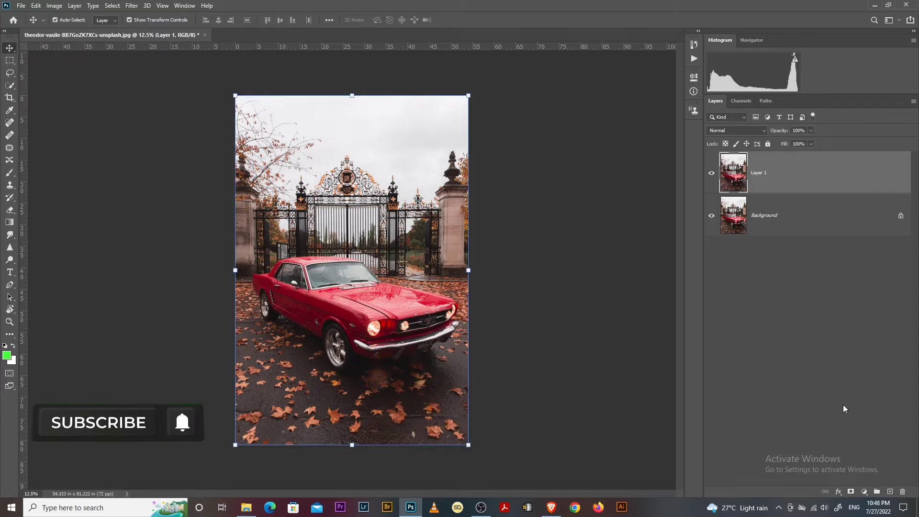
pyautogui.click(866, 492)
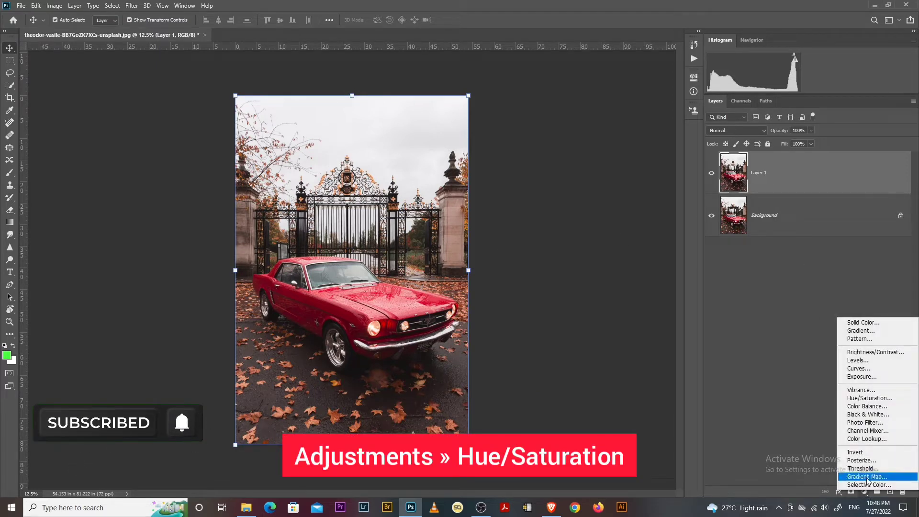
pyautogui.click(868, 399)
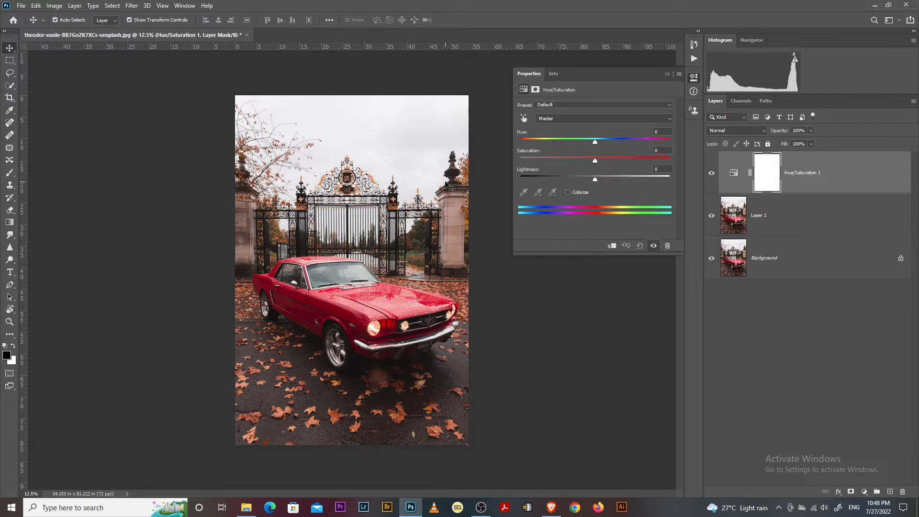
# Sample the car's red bodywork on the canvas so that the Hue/Saturation adjustment targets the Reds range.
pyautogui.hotkey('ctrl', '+')
pyautogui.hotkey('ctrl', '+')
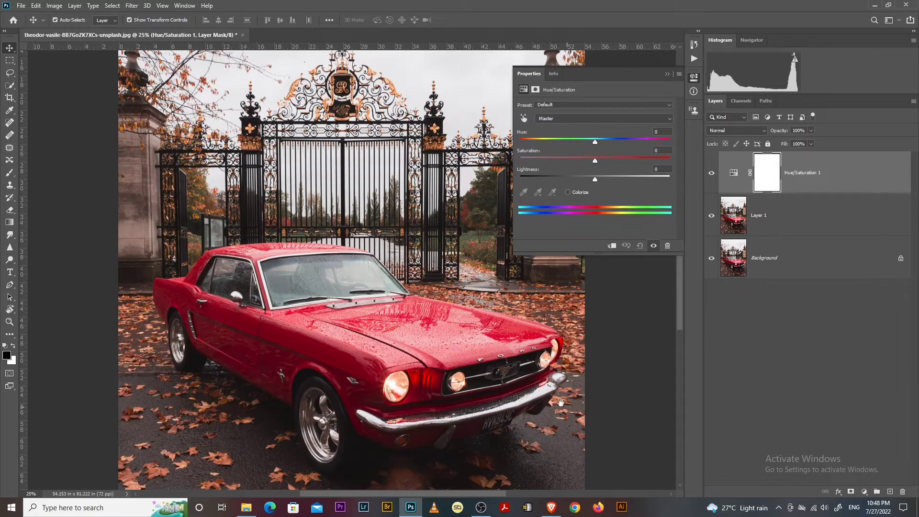
pyautogui.moveTo(562, 402); pyautogui.dragTo(498, 314)
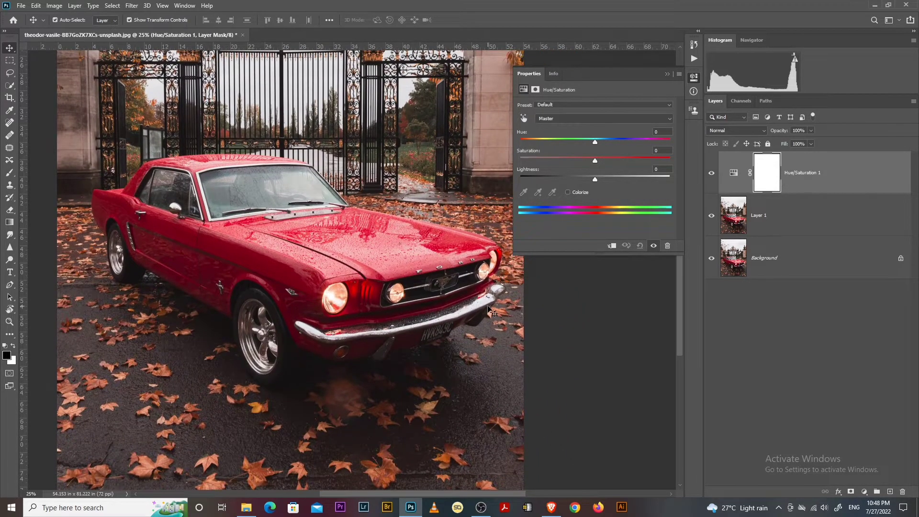
pyautogui.hotkey('ctrl', '-')
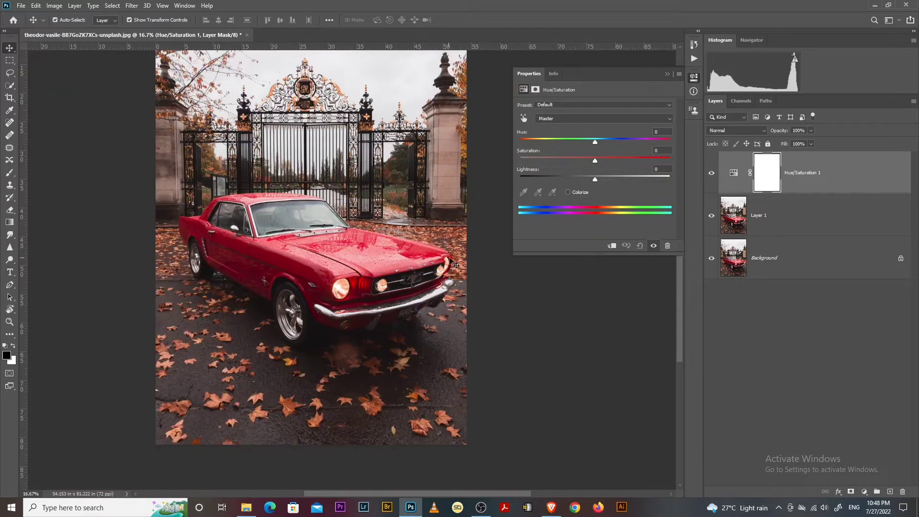
pyautogui.moveTo(454, 262); pyautogui.dragTo(443, 268)
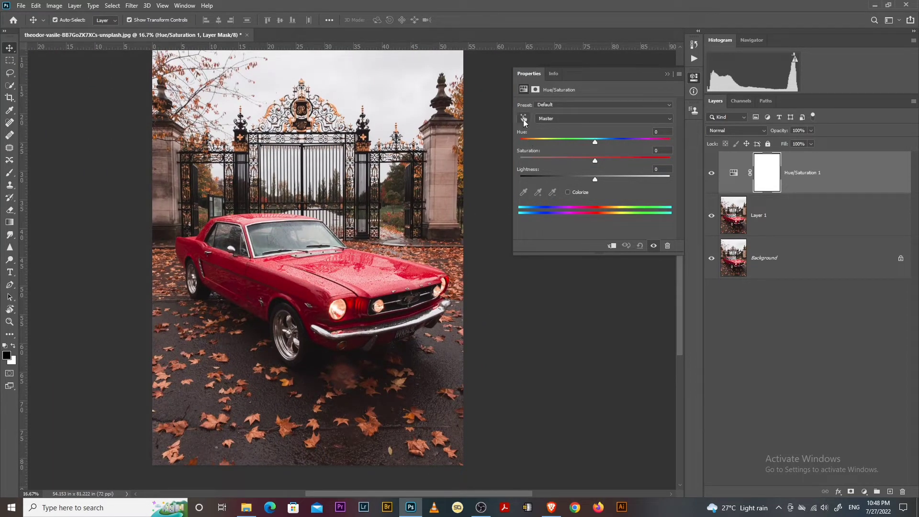
pyautogui.click(524, 119)
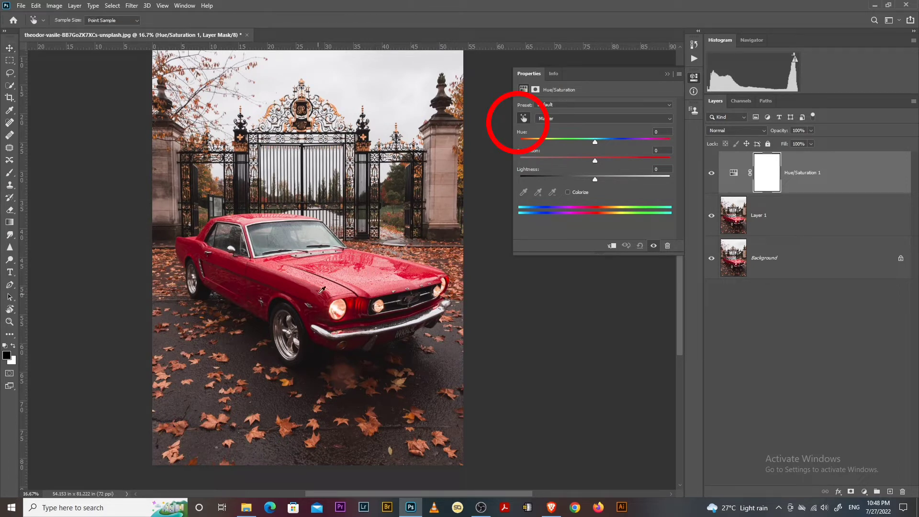
pyautogui.click(363, 263)
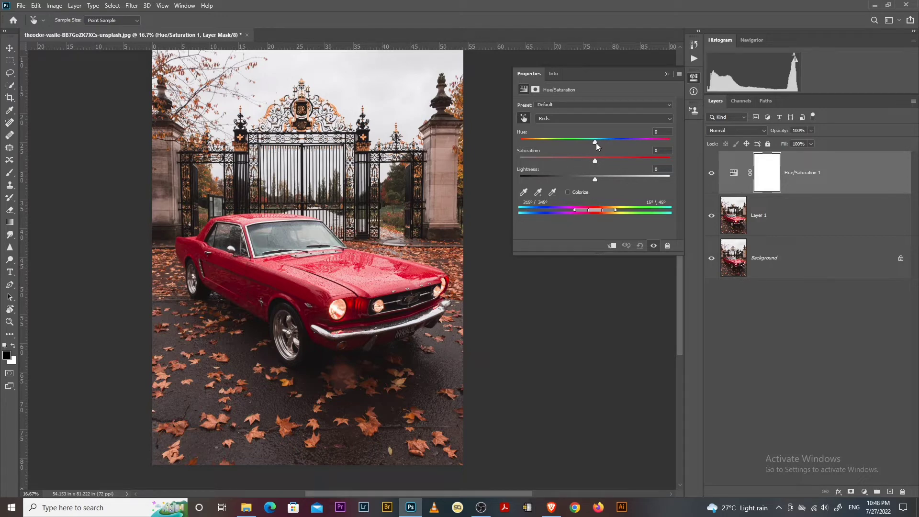
# Set the Reds hue to -64 and saturation to -27, turning the car purple, and collapse the adjustment's properties.
pyautogui.moveTo(595, 142); pyautogui.dragTo(565, 142)
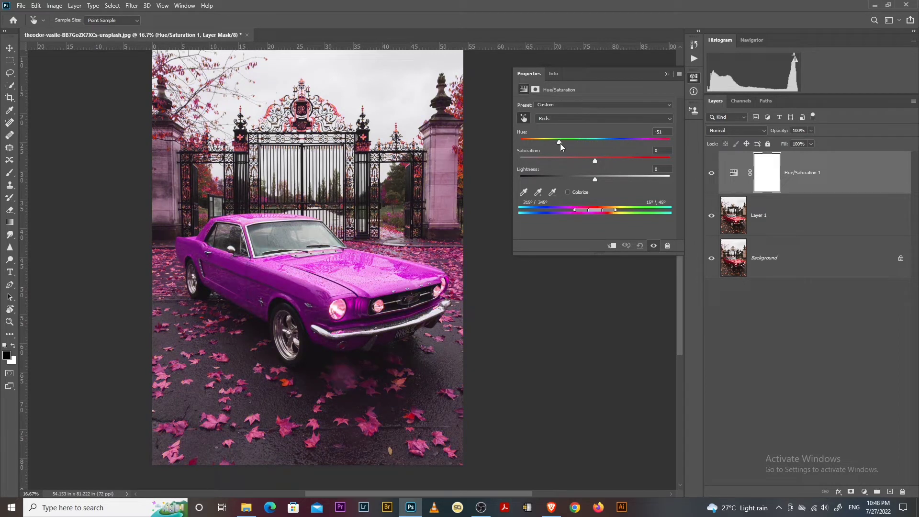
pyautogui.moveTo(566, 145)
pyautogui.mouseDown()
pyautogui.moveTo(543, 145)
pyautogui.moveTo(557, 148)
pyautogui.mouseUp()
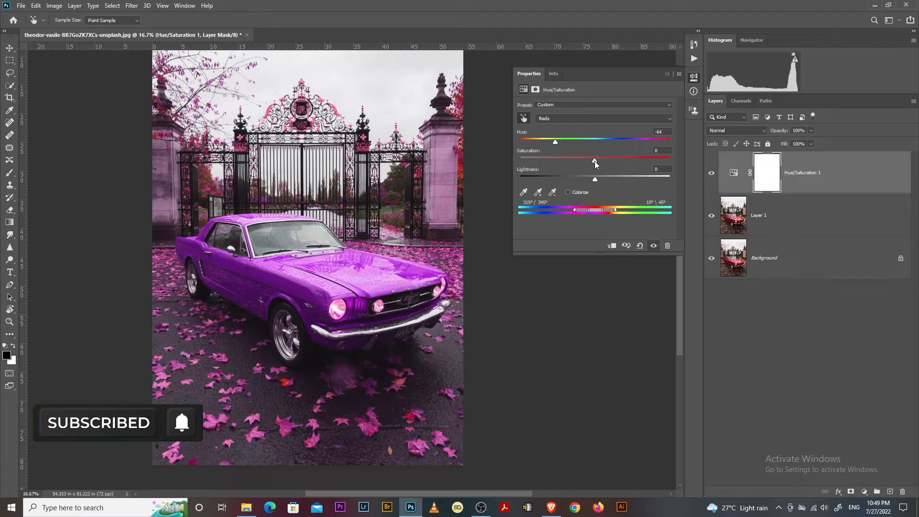
pyautogui.moveTo(569, 164); pyautogui.dragTo(542, 166)
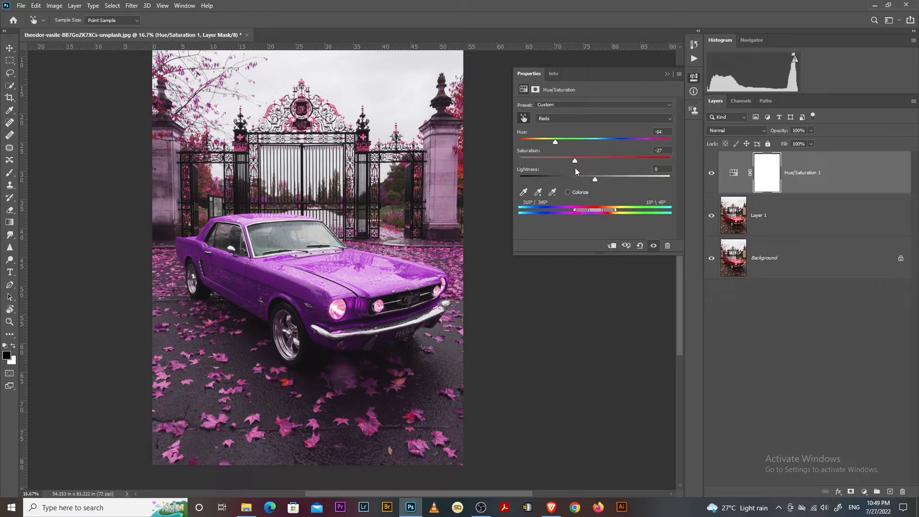
pyautogui.click(668, 74)
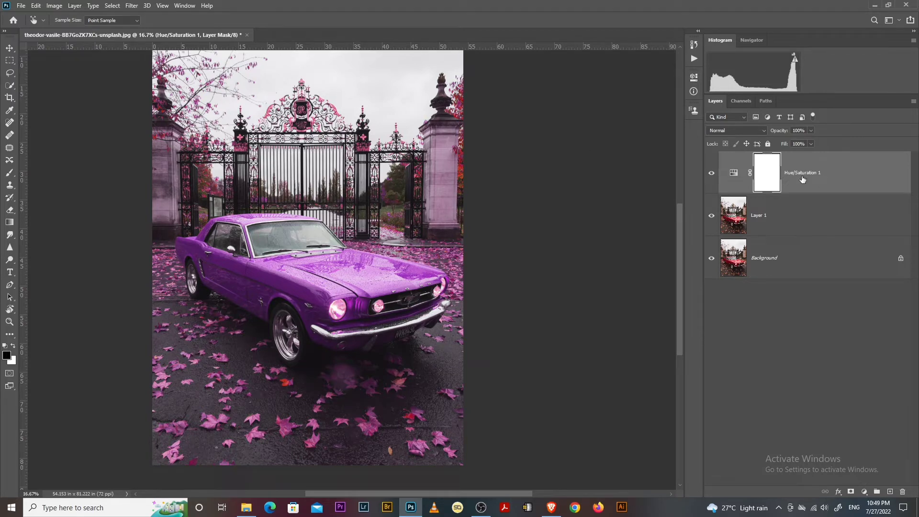
# Compare the photo with the Hue/Saturation adjustment hidden and shown, and switch to the Move tool.
pyautogui.click(712, 175)
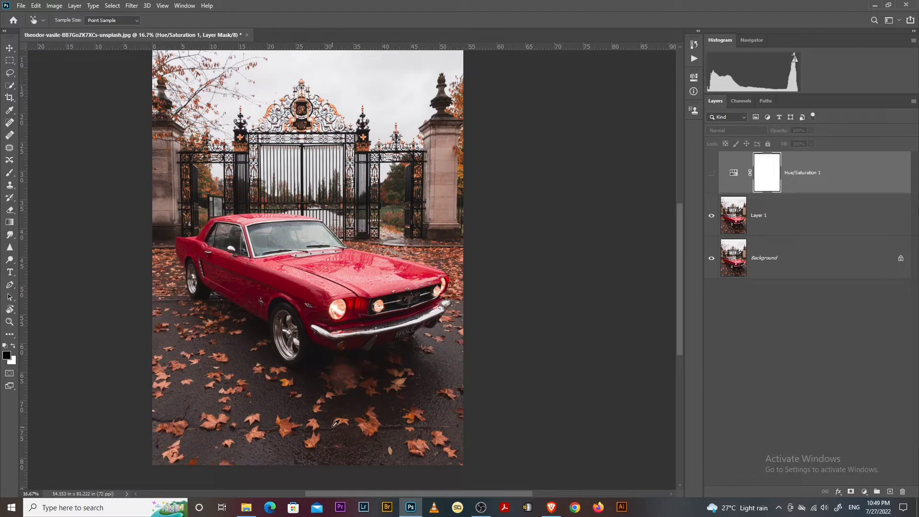
pyautogui.click(712, 174)
pyautogui.press('v')
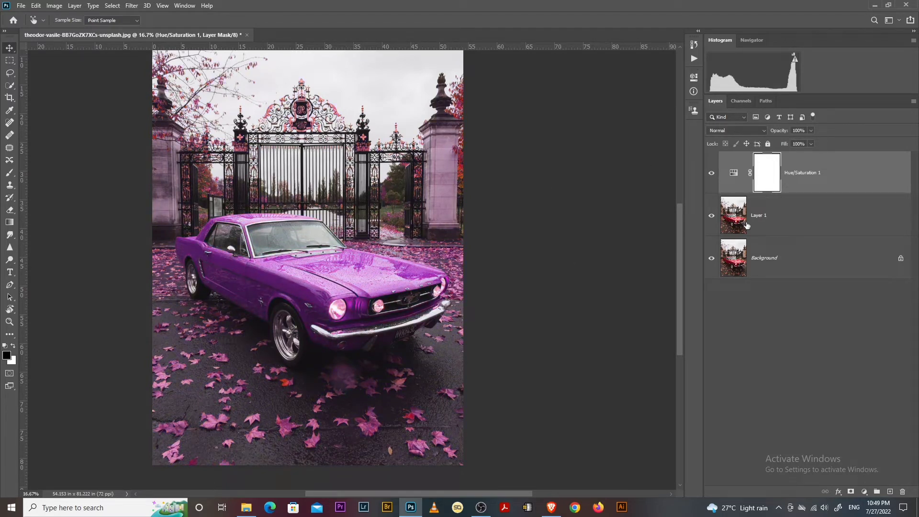
# Add a white layer mask to the duplicated photo layer and choose a Soft Round brush for painting on it.
pyautogui.click(738, 230)
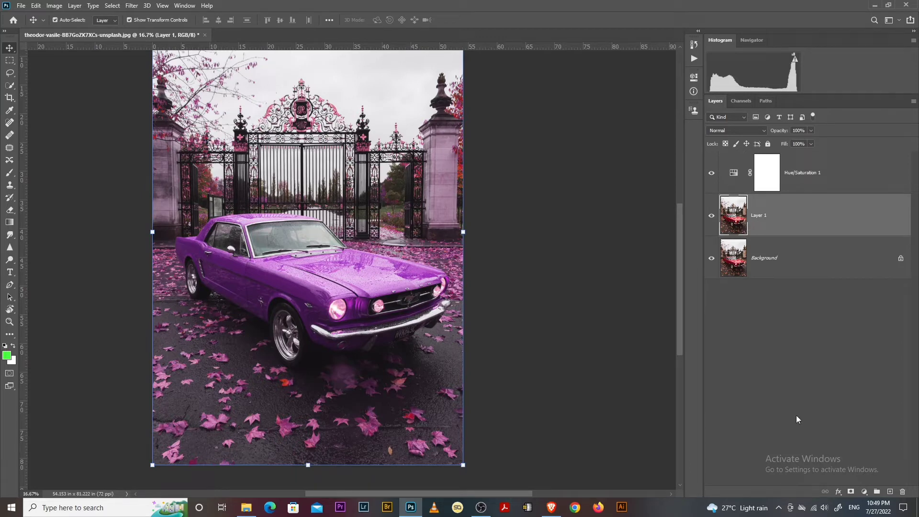
pyautogui.click(851, 493)
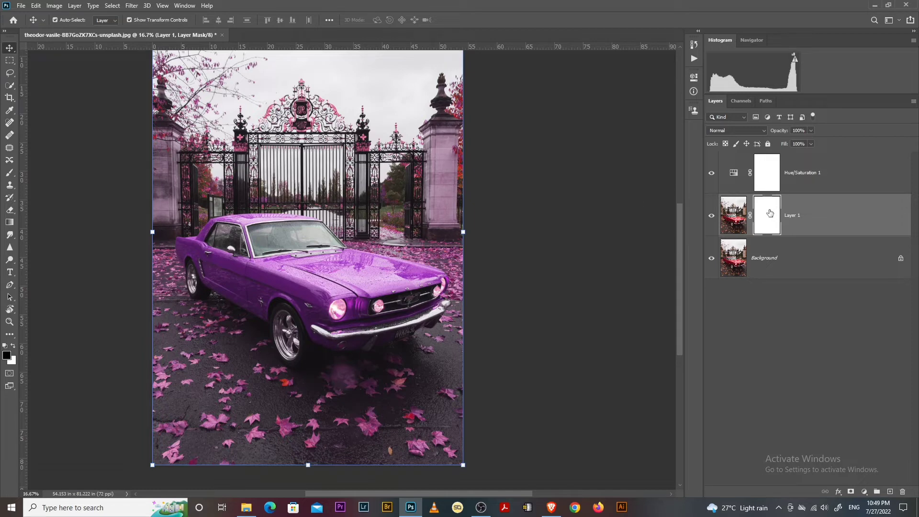
pyautogui.click(10, 174)
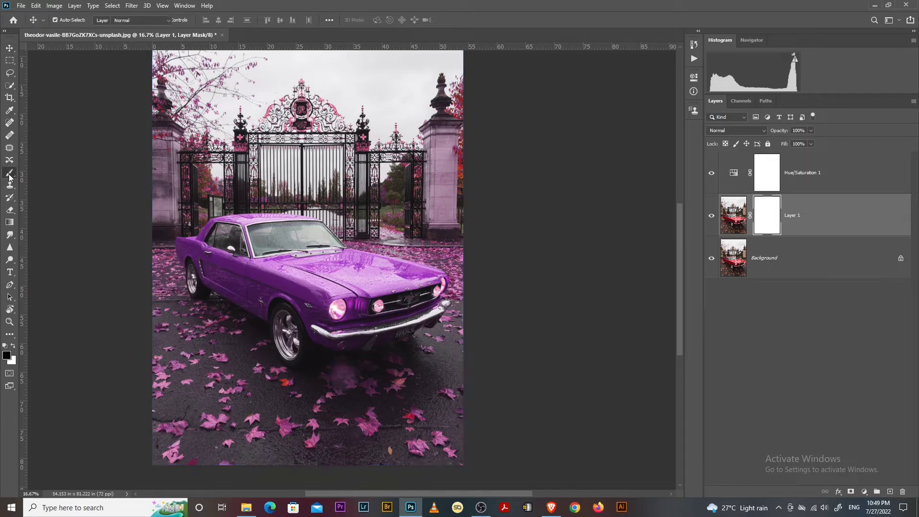
pyautogui.click(70, 20)
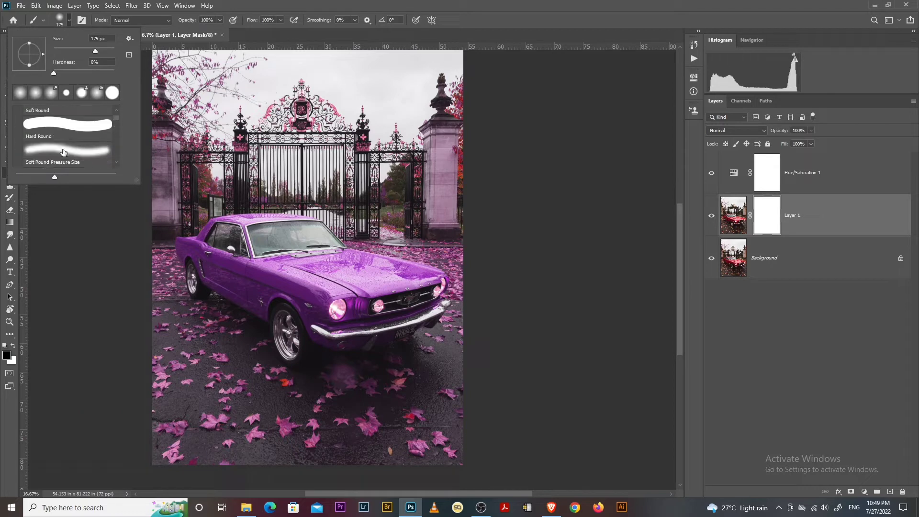
pyautogui.click(52, 125)
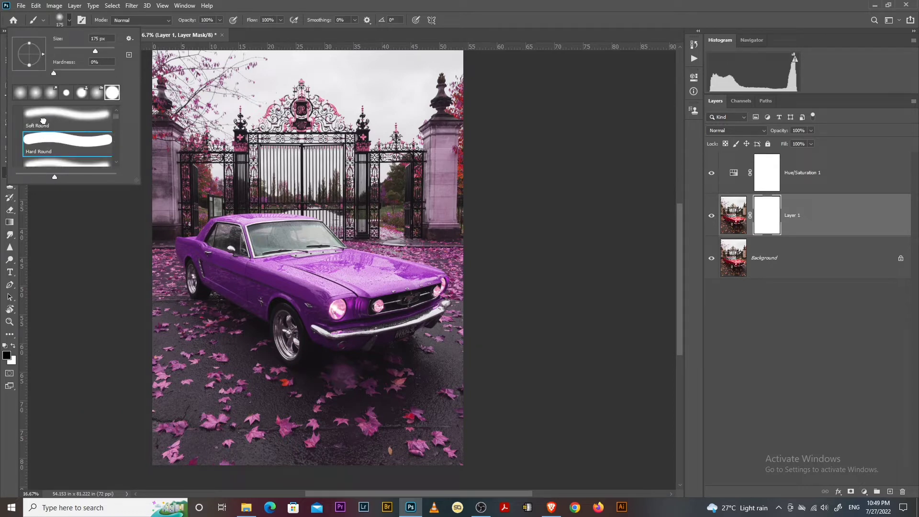
pyautogui.click(43, 123)
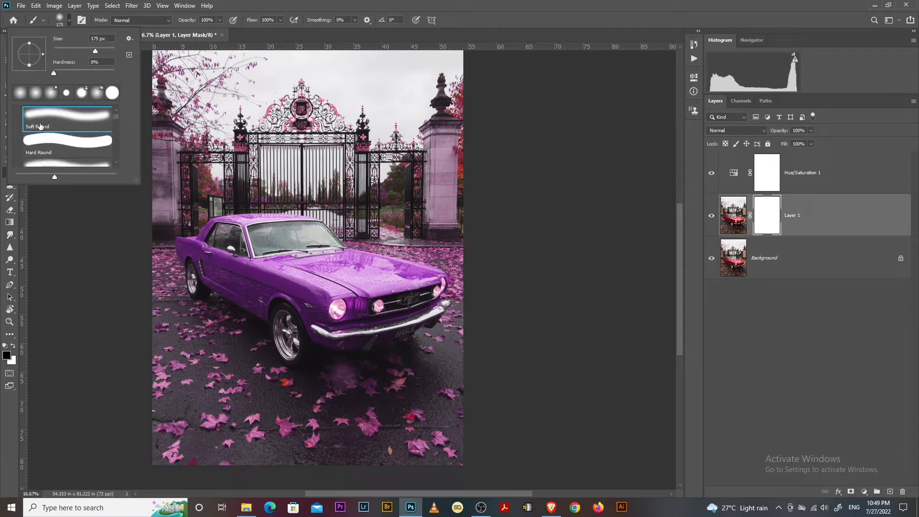
pyautogui.click(488, 22)
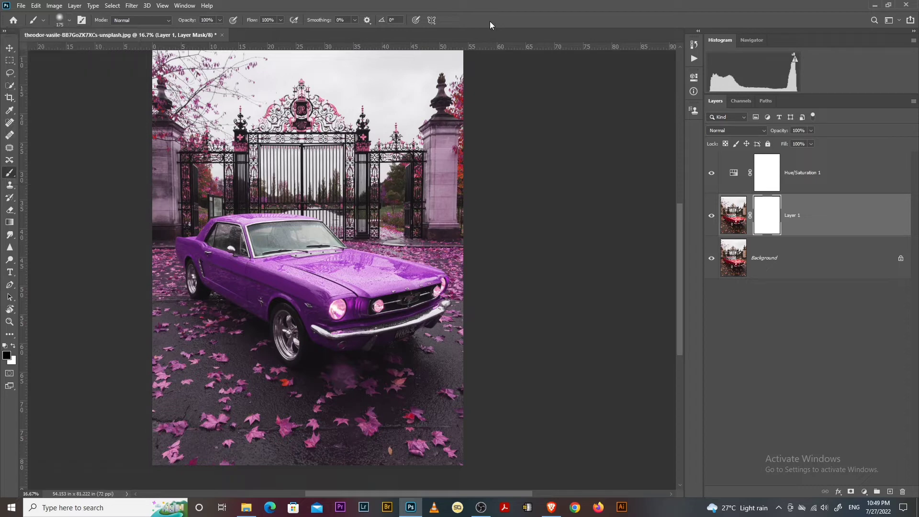
# Enlarge the brush to 600 px and paint black on the mask over the gate and tree in the photo's upper left.
pyautogui.click(14, 346)
pyautogui.click(14, 346)
pyautogui.press(']')
pyautogui.press(']')
pyautogui.press(']')
pyautogui.press(']')
pyautogui.press(']')
pyautogui.press(']')
pyautogui.press(']')
pyautogui.moveTo(277, 124)
pyautogui.mouseDown()
pyautogui.moveTo(299, 115)
pyautogui.moveTo(275, 107)
pyautogui.moveTo(316, 106)
pyautogui.mouseUp()
pyautogui.moveTo(174, 147)
pyautogui.mouseDown()
pyautogui.moveTo(232, 63)
pyautogui.moveTo(152, 80)
pyautogui.moveTo(161, 134)
pyautogui.mouseUp()
# Hide the Background layer and mask out more of the gate and sky plus the ground beside and below the car.
pyautogui.click(712, 259)
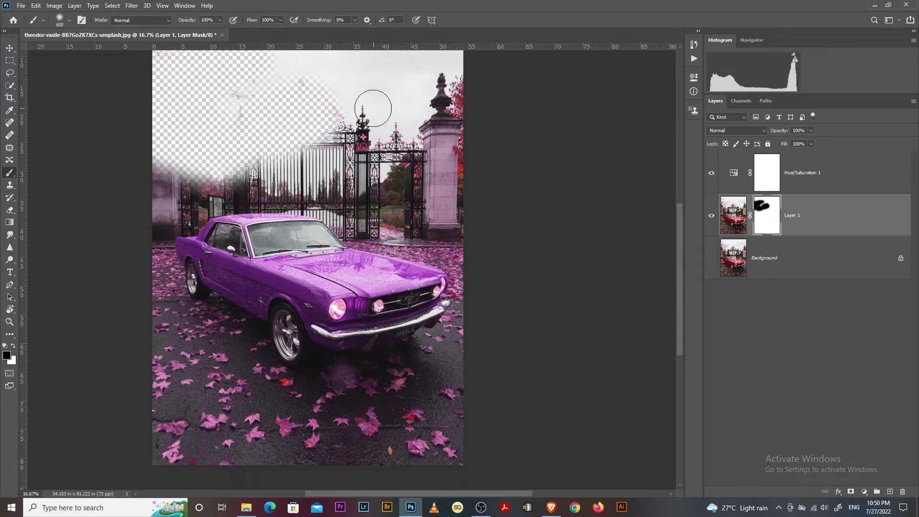
pyautogui.moveTo(346, 72)
pyautogui.mouseDown()
pyautogui.moveTo(355, 121)
pyautogui.moveTo(319, 151)
pyautogui.moveTo(235, 167)
pyautogui.moveTo(235, 175)
pyautogui.moveTo(258, 174)
pyautogui.moveTo(138, 309)
pyautogui.moveTo(159, 380)
pyautogui.moveTo(225, 448)
pyautogui.mouseUp()
pyautogui.moveTo(330, 454)
pyautogui.mouseDown()
pyautogui.moveTo(162, 444)
pyautogui.moveTo(182, 445)
pyautogui.mouseUp()
# Set the brush hardness to 73% and mask out the surroundings closer to the car's outline.
pyautogui.click(69, 21)
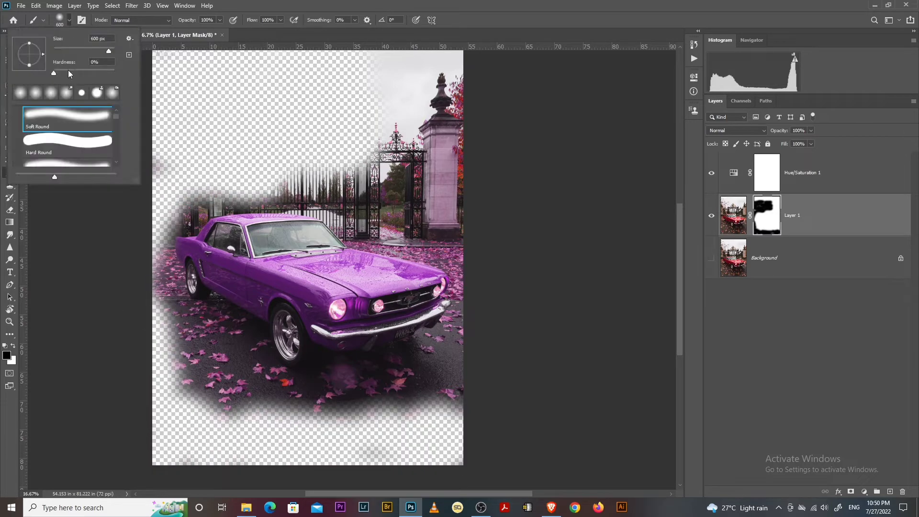
pyautogui.moveTo(68, 71); pyautogui.dragTo(91, 72)
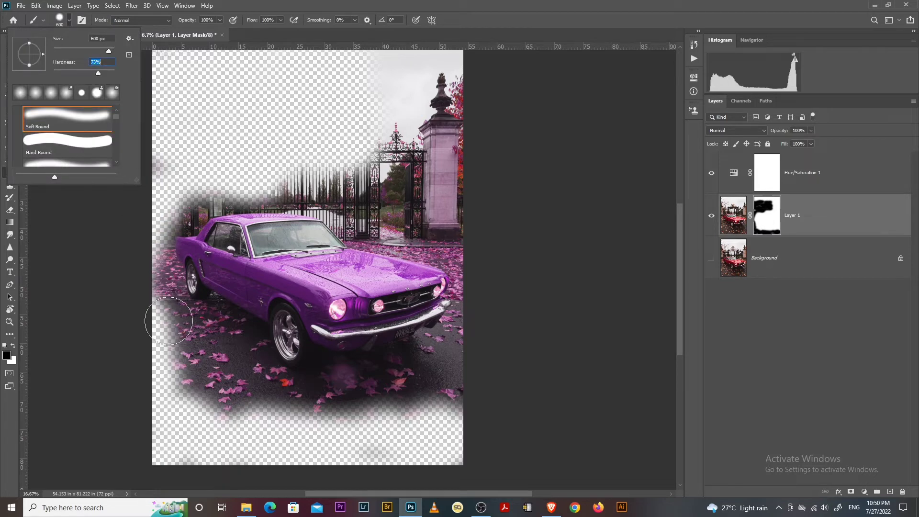
pyautogui.click(127, 268)
pyautogui.moveTo(143, 297)
pyautogui.mouseDown()
pyautogui.moveTo(187, 361)
pyautogui.moveTo(268, 400)
pyautogui.moveTo(352, 407)
pyautogui.moveTo(462, 96)
pyautogui.moveTo(380, 58)
pyautogui.moveTo(381, 149)
pyautogui.mouseUp()
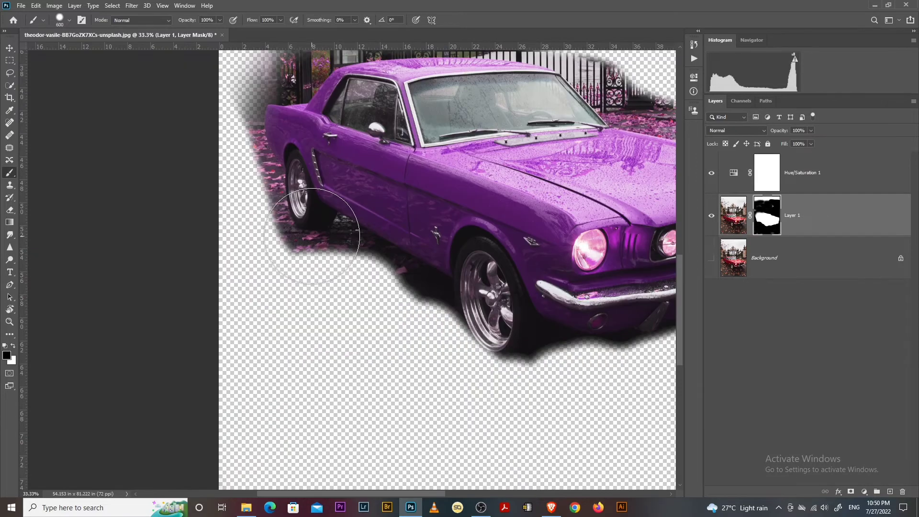
# Mask out the remaining background along the car's rear, roof, hood and front bumper with a 125 px brush.
pyautogui.scroll(3, 318, 236)
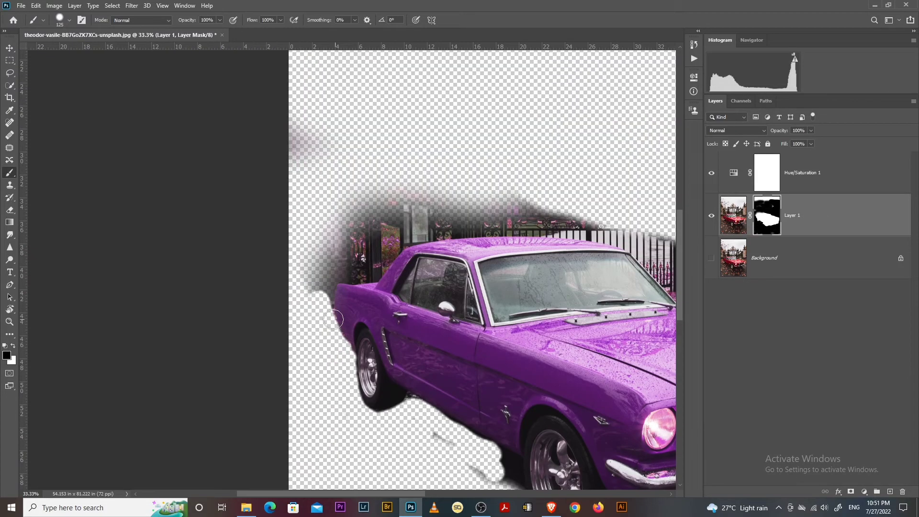
pyautogui.moveTo(334, 320)
pyautogui.mouseDown()
pyautogui.moveTo(371, 237)
pyautogui.moveTo(391, 249)
pyautogui.mouseUp()
pyautogui.hscroll(10, 383, 259)
pyautogui.moveTo(338, 225)
pyautogui.mouseDown()
pyautogui.moveTo(375, 272)
pyautogui.moveTo(547, 312)
pyautogui.moveTo(563, 328)
pyautogui.mouseUp()
pyautogui.moveTo(560, 327)
pyautogui.mouseDown()
pyautogui.moveTo(514, 286)
pyautogui.moveTo(507, 203)
pyautogui.moveTo(499, 286)
pyautogui.moveTo(357, 354)
pyautogui.mouseUp()
# Reduce the brush to 50 px and mask out the small area beneath the front bumper.
pyautogui.press('[')
pyautogui.press('[')
pyautogui.press('[')
pyautogui.press('[')
pyautogui.press('[')
pyautogui.press('[')
pyautogui.moveTo(343, 333); pyautogui.dragTo(341, 343)
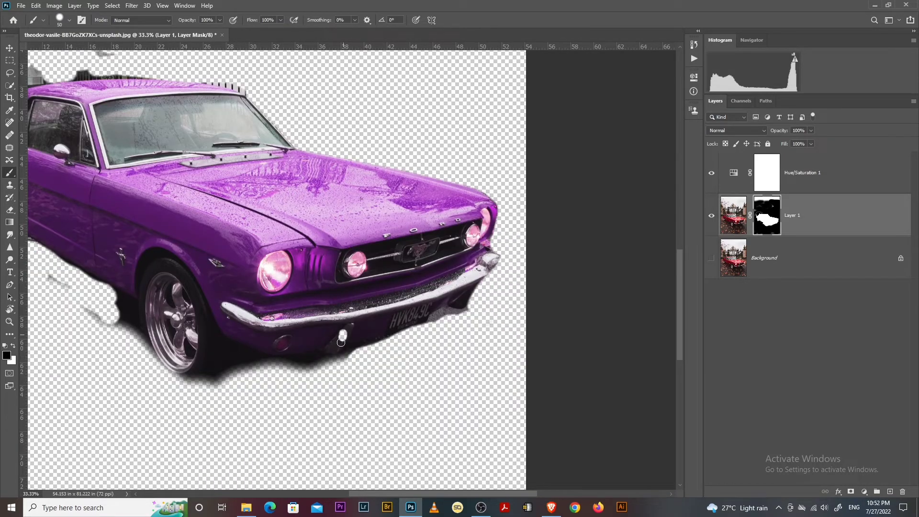
# Reduce the brush to 20 px and show the Background layer again.
pyautogui.hscroll(8, 341, 343)
pyautogui.press('[')
pyautogui.press('[')
pyautogui.press('[')
pyautogui.scroll(-2, 467, 352)
pyautogui.scroll(-1, 467, 352)
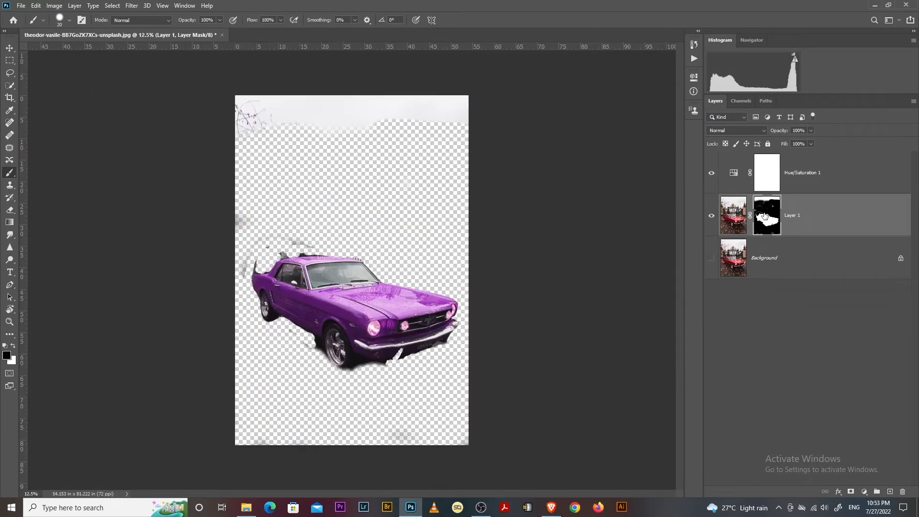
pyautogui.click(712, 258)
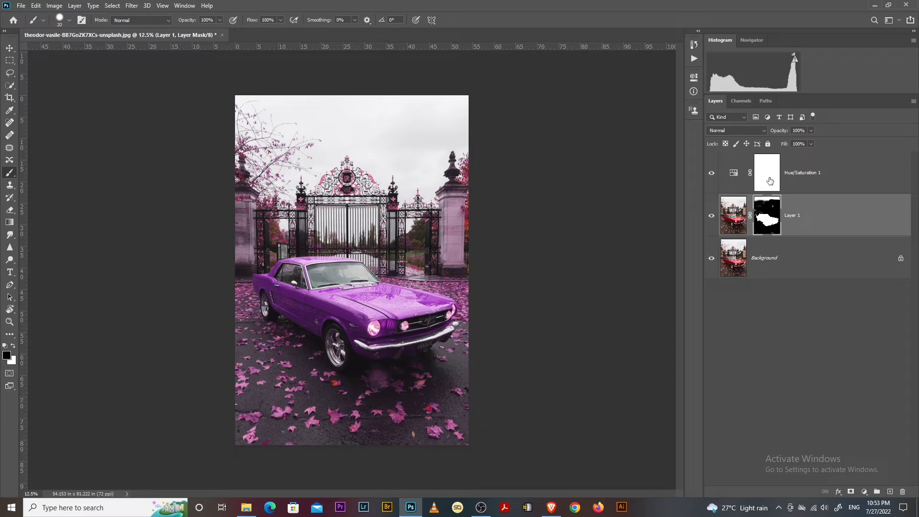
# Clip the Hue/Saturation adjustment to the masked car layer and compare the photo with the adjustment off and on.
pyautogui.click(793, 183)
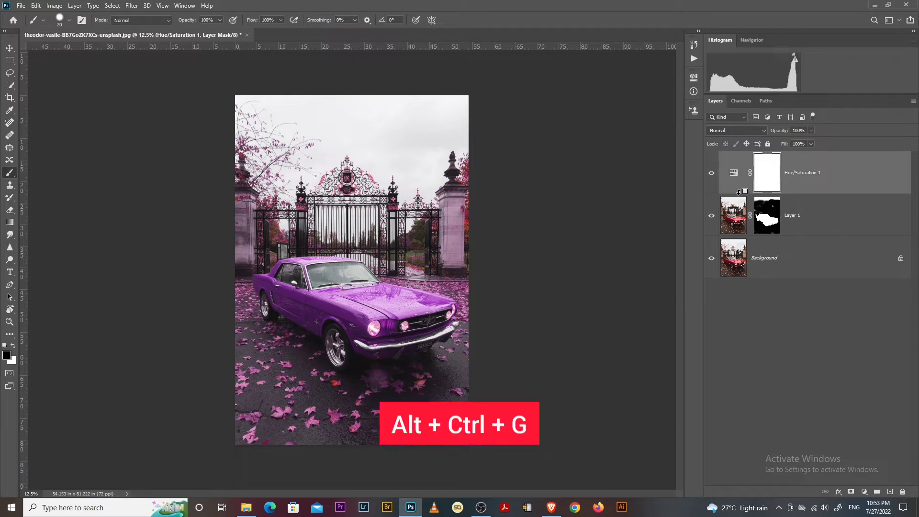
pyautogui.keyDown('alt'); pyautogui.click(740, 192); pyautogui.keyUp('alt')
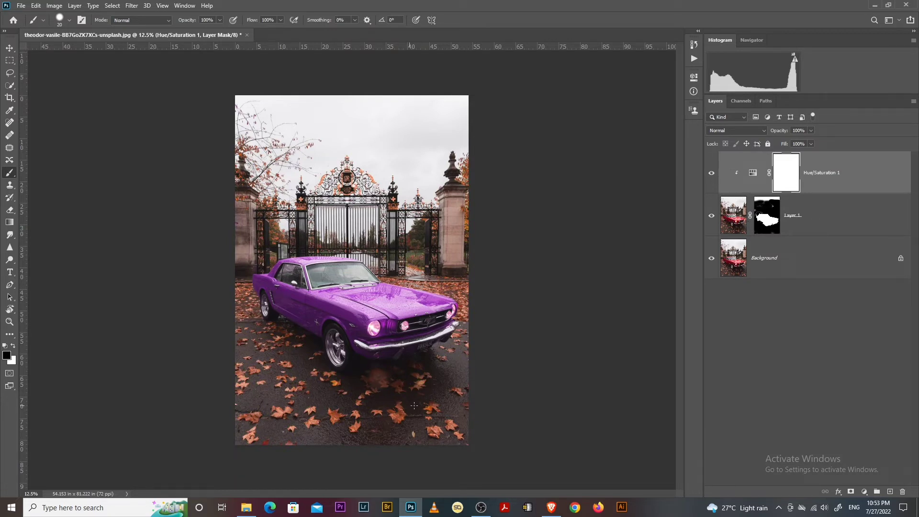
pyautogui.click(712, 173)
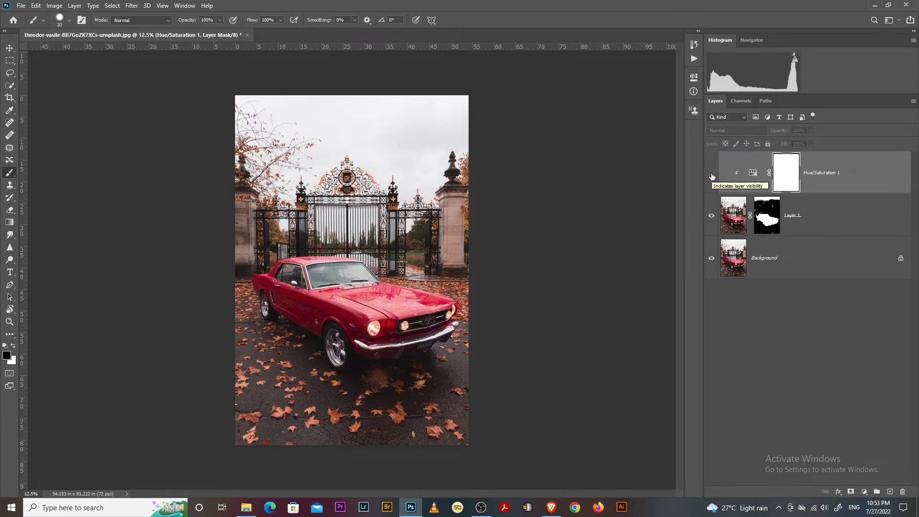
pyautogui.click(711, 176)
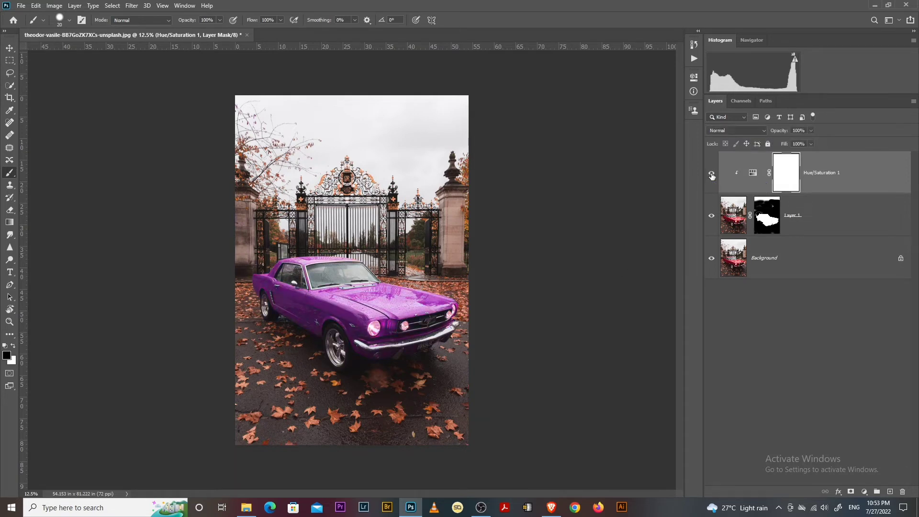
# Set the Hue/Saturation adjustment's hue to -103 and compare the photo with the adjustment off and on.
pyautogui.doubleClick(753, 173)
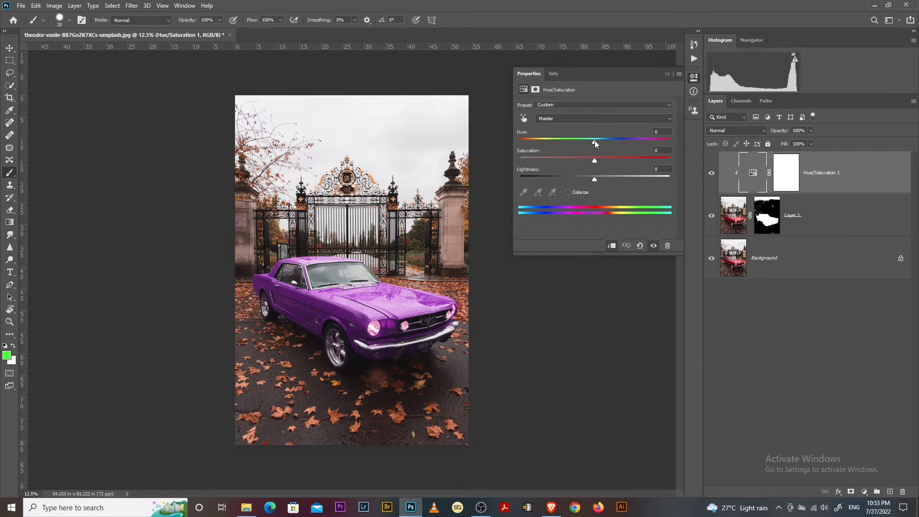
pyautogui.moveTo(595, 141)
pyautogui.mouseDown()
pyautogui.moveTo(541, 141)
pyautogui.moveTo(596, 145)
pyautogui.mouseUp()
pyautogui.moveTo(616, 148); pyautogui.dragTo(544, 147)
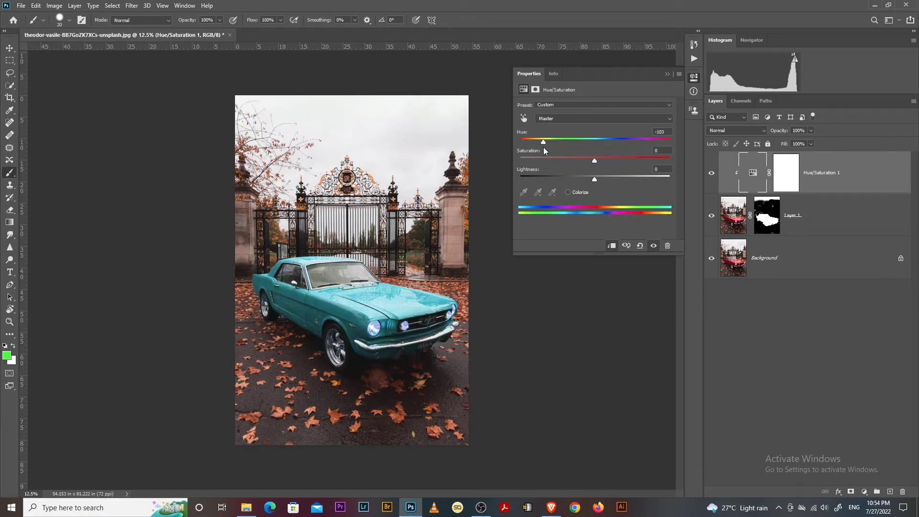
pyautogui.click(667, 74)
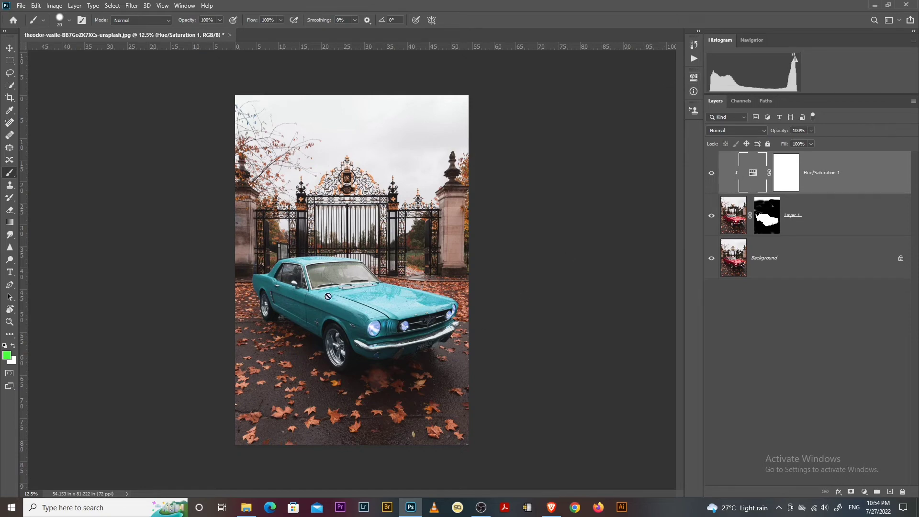
pyautogui.click(713, 173)
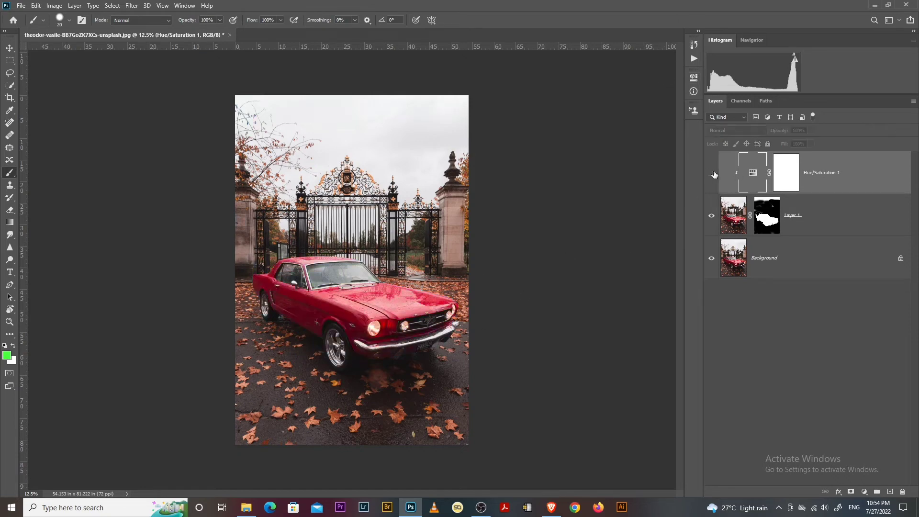
pyautogui.click(713, 173)
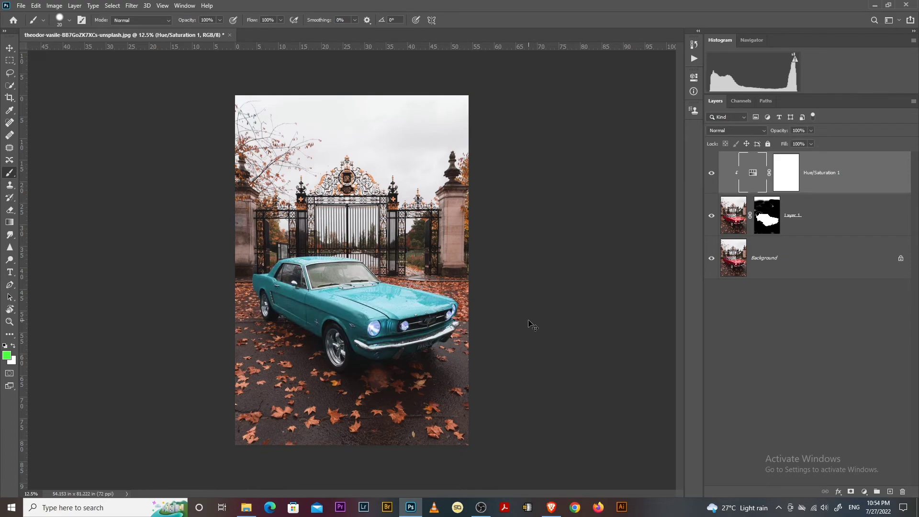
# Target the mask of the car layer, Layer 1, and enlarge the brush to 70 px for retouching the car's lower edges.
pyautogui.scroll(3, 529, 325)
pyautogui.scroll(-5, 517, 224)
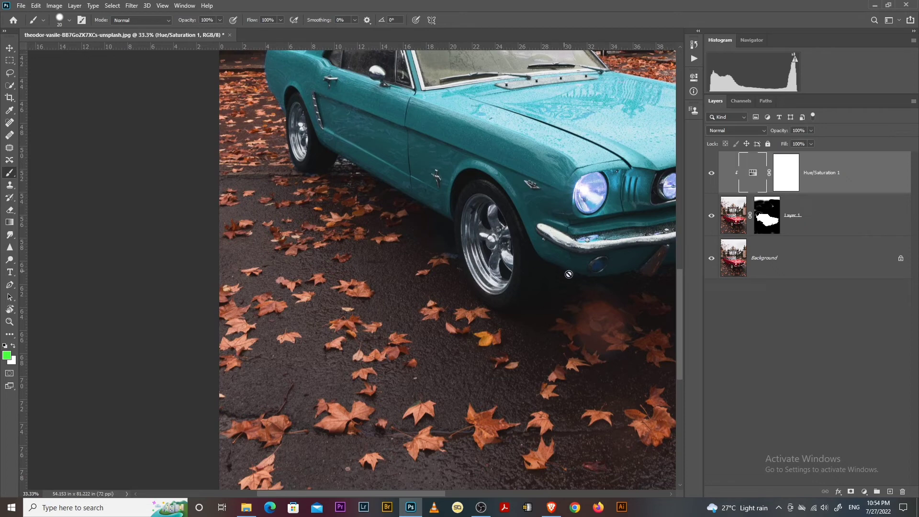
pyautogui.click(768, 221)
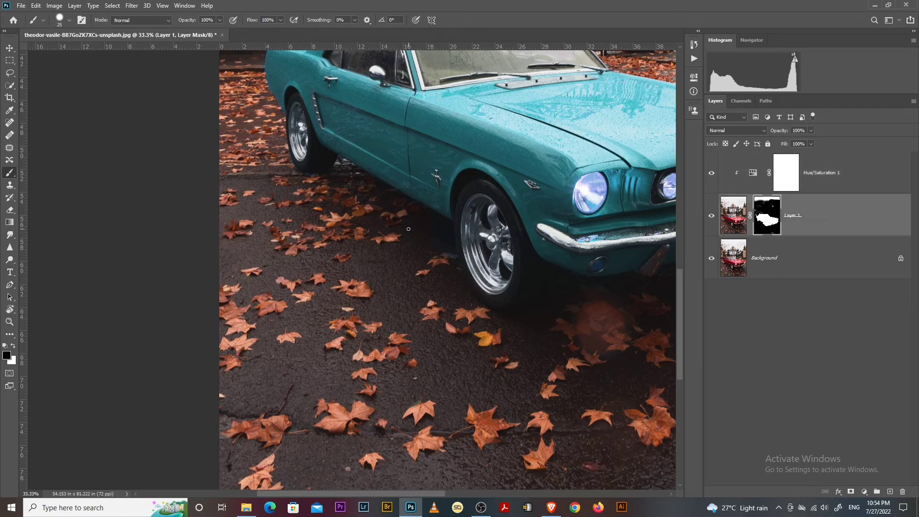
pyautogui.press(']')
pyautogui.press(']')
pyautogui.press(']')
pyautogui.press(']')
pyautogui.press(']')
pyautogui.press(']')
pyautogui.press(']')
pyautogui.press(']')
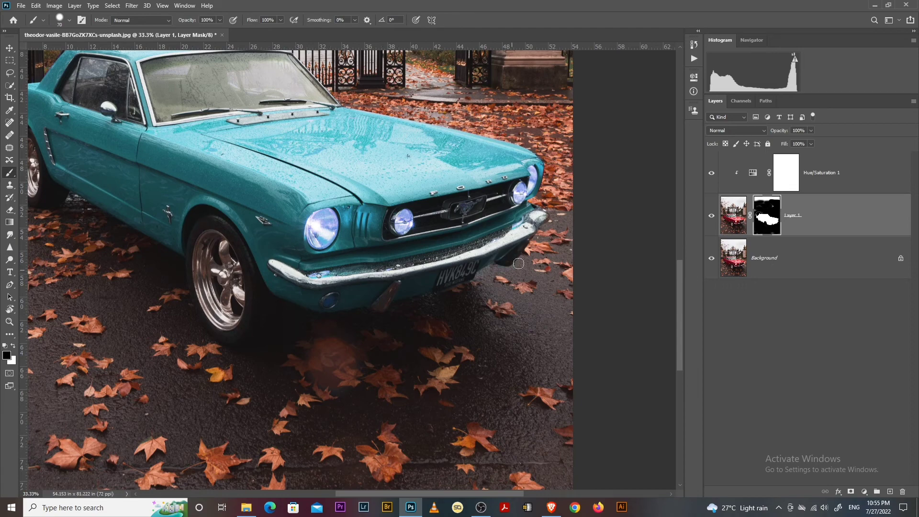
# Reduce the mask brush to 35 px, switch the painting color to white and check the mask edge around the front bumper.
pyautogui.press('[')
pyautogui.press('[')
pyautogui.press('[')
pyautogui.hotkey('ctrl', '+')
pyautogui.moveTo(554, 235); pyautogui.dragTo(360, 296)
pyautogui.press('x')
pyautogui.press('[')
pyautogui.press('[')
pyautogui.press('[')
pyautogui.press('[')
pyautogui.press('[')
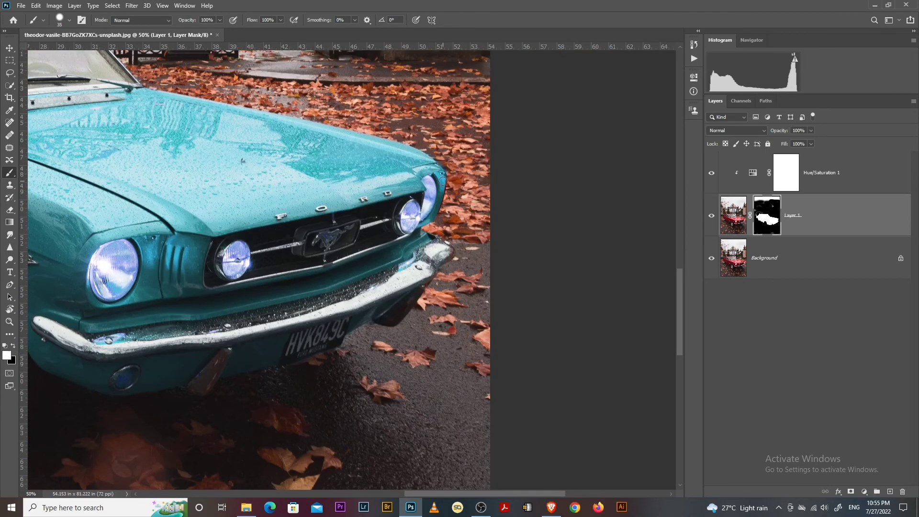
pyautogui.hotkey('ctrl', '-')
pyautogui.hotkey('ctrl', '-')
pyautogui.hotkey('ctrl', '-')
pyautogui.hotkey('ctrl', '-')
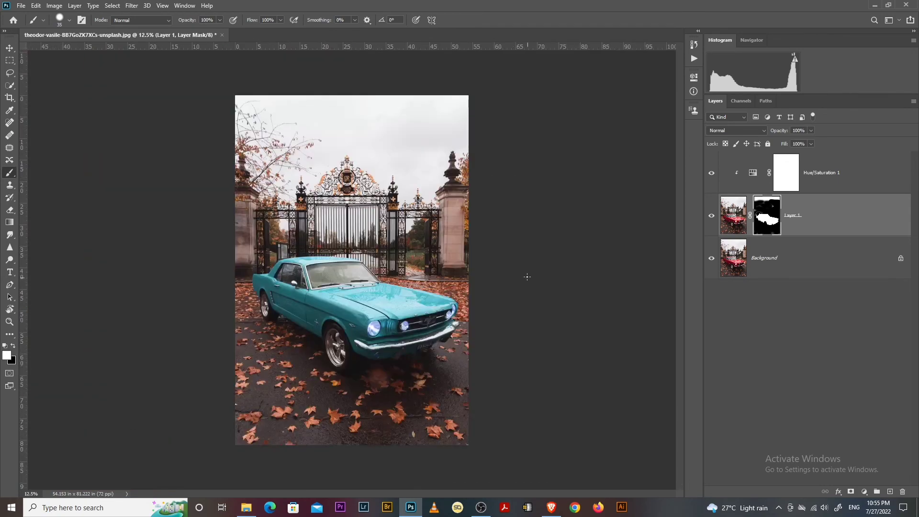
# Compare the photo with the masked car layer hidden and shown.
pyautogui.click(711, 217)
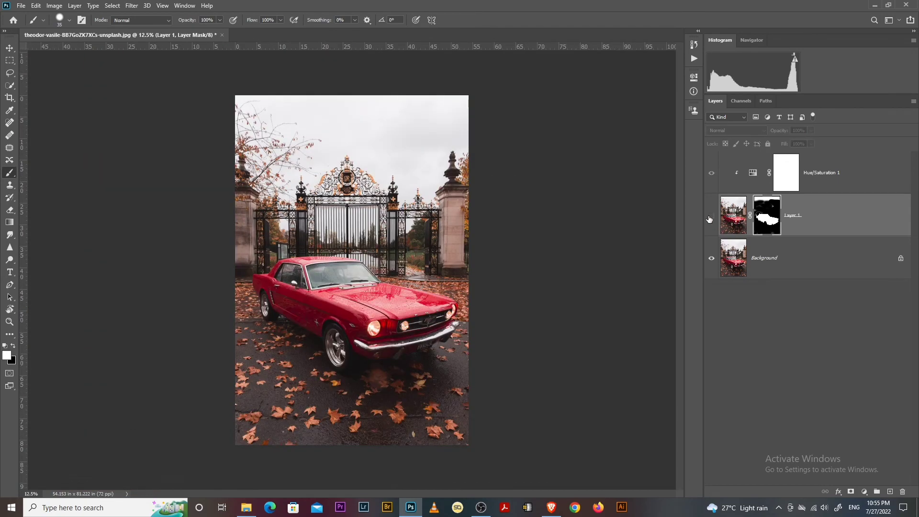
pyautogui.click(711, 216)
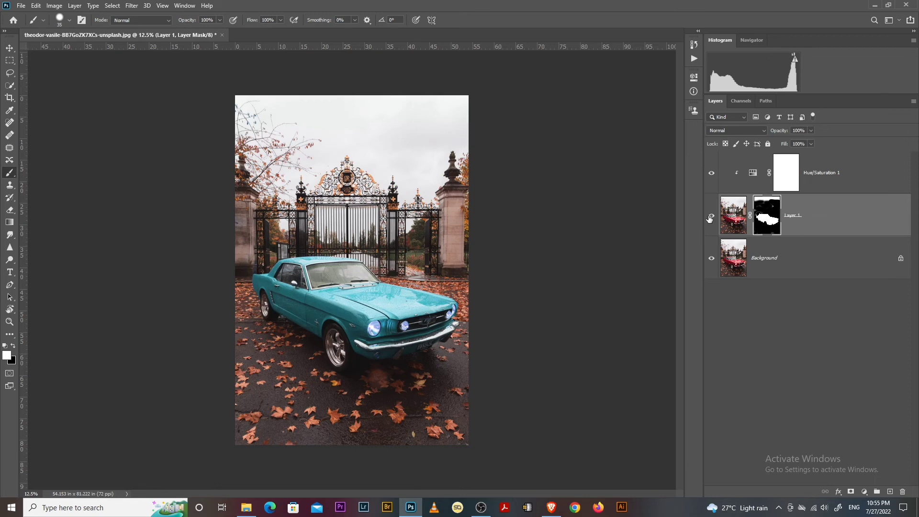
pyautogui.click(711, 217)
pyautogui.click(711, 216)
# Set the Hue/Saturation adjustment's hue to -16 and compare the photo with the adjustment off and on.
pyautogui.click(734, 213)
pyautogui.click(756, 178)
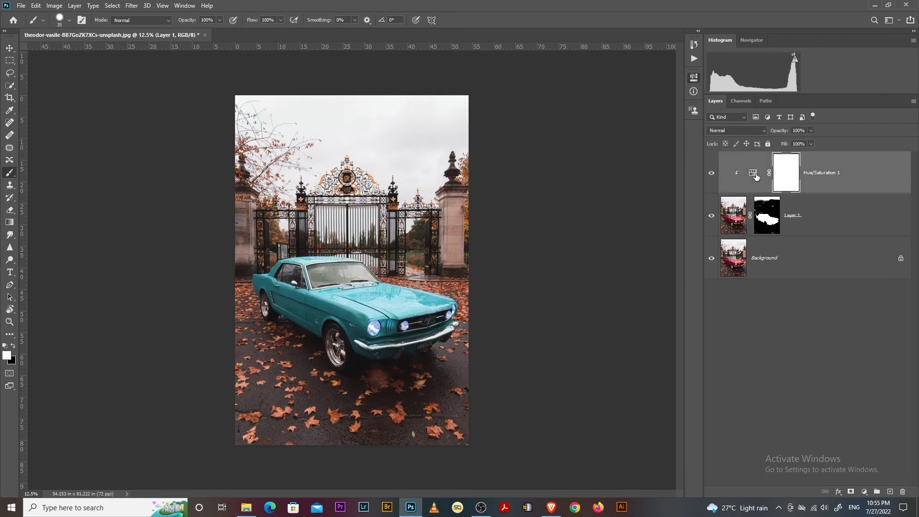
pyautogui.doubleClick(756, 177)
pyautogui.moveTo(545, 141); pyautogui.dragTo(582, 142)
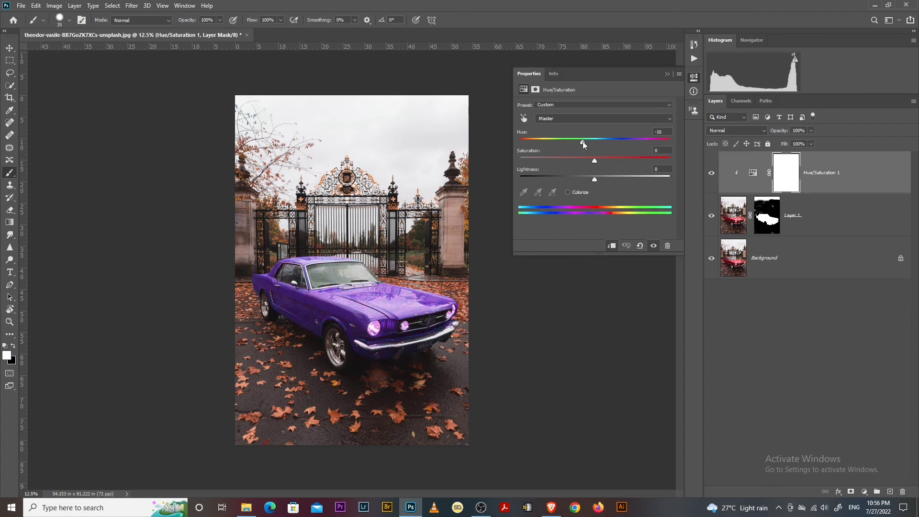
pyautogui.click(667, 74)
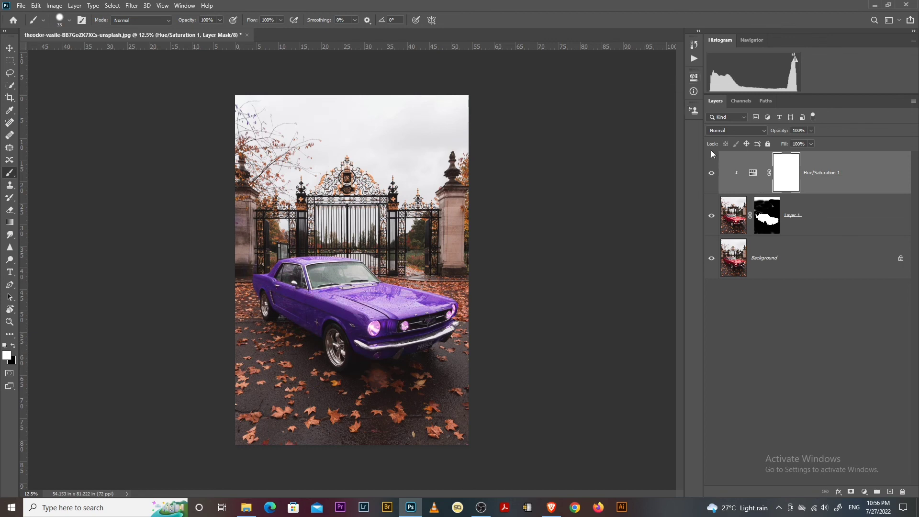
pyautogui.click(712, 173)
pyautogui.click(712, 174)
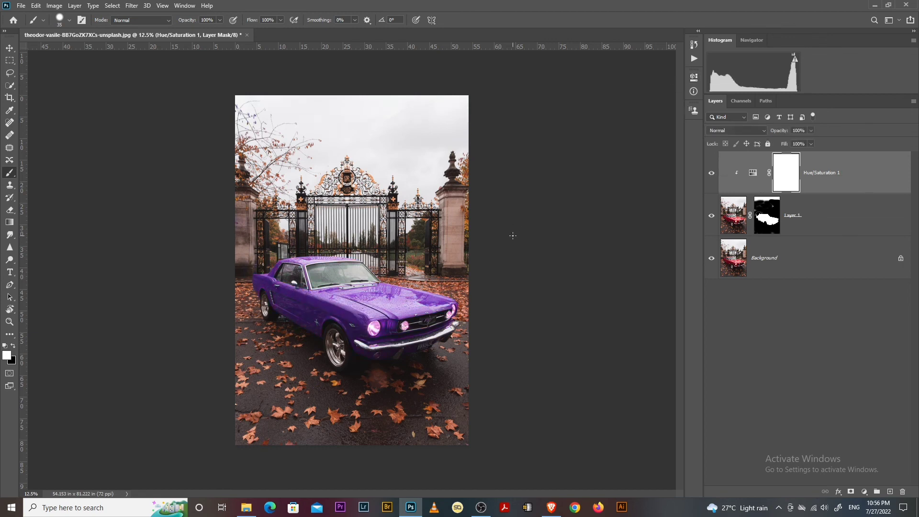